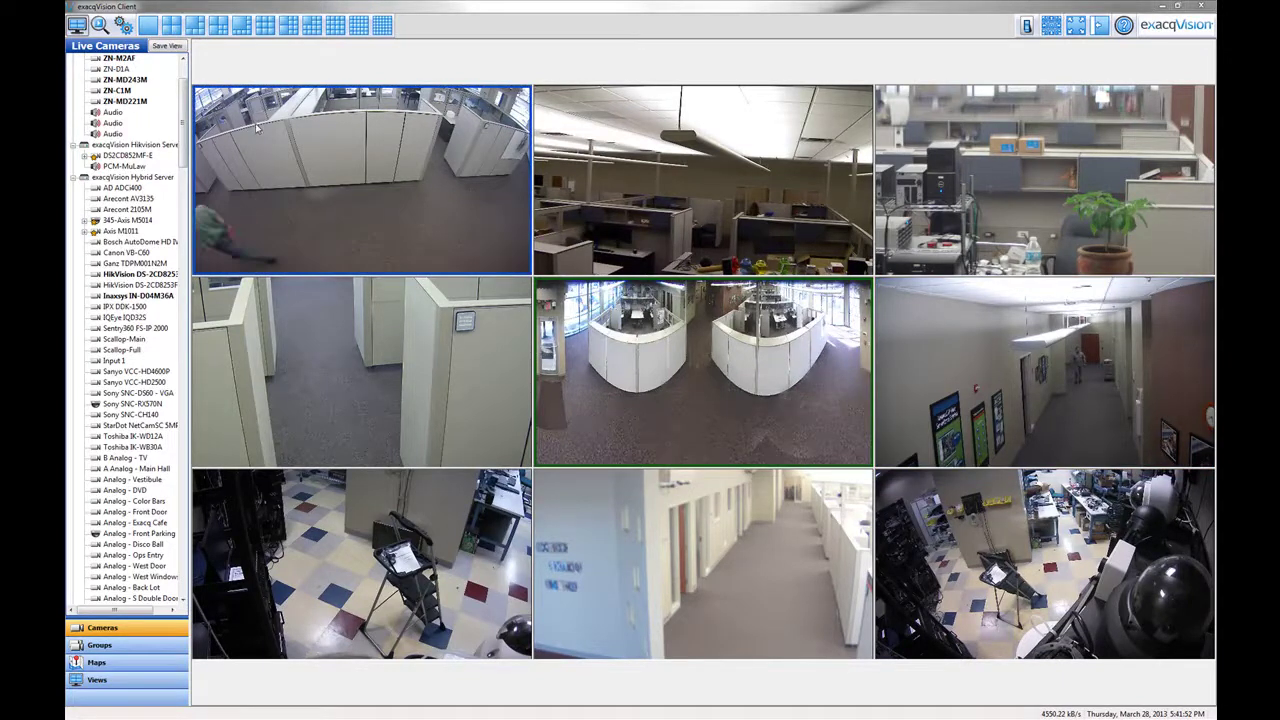
# - Leave the live camera wall and bring up the System Information configuration page
pyautogui.click(123, 25)
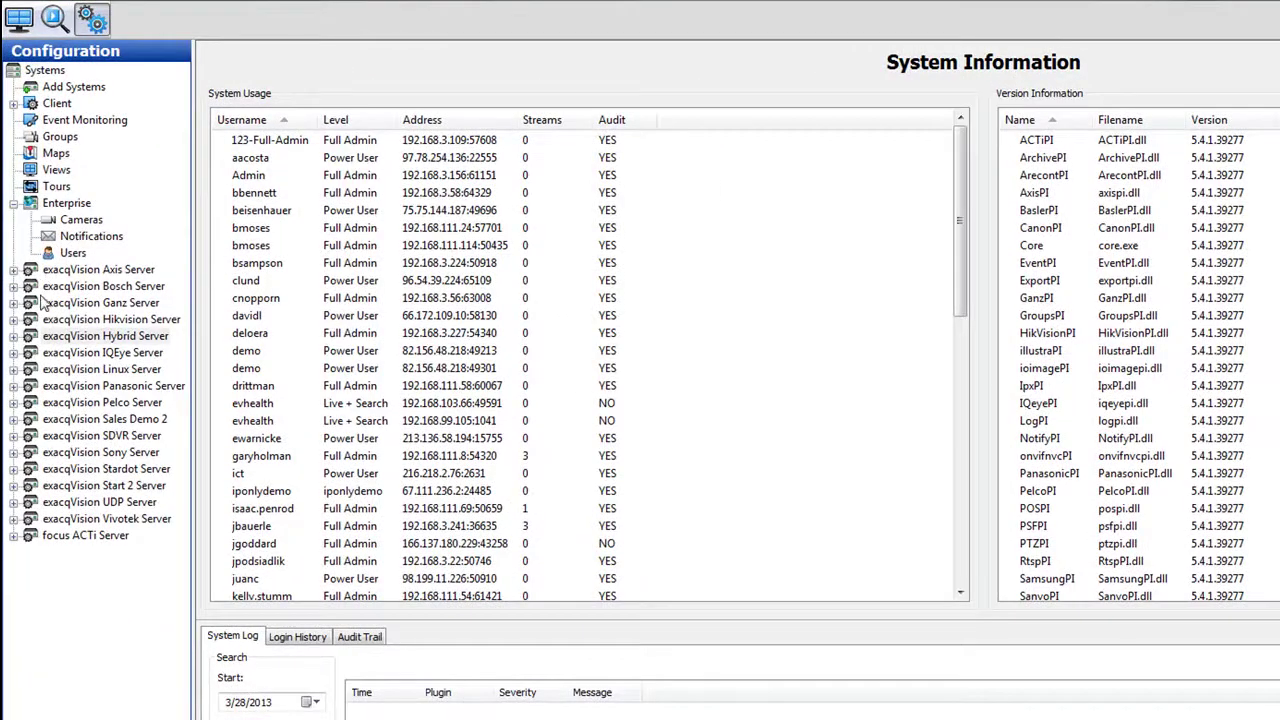
# - Select and expand exacqVision Hybrid Server to show its e-mail notification profiles
pyautogui.click(63, 338)
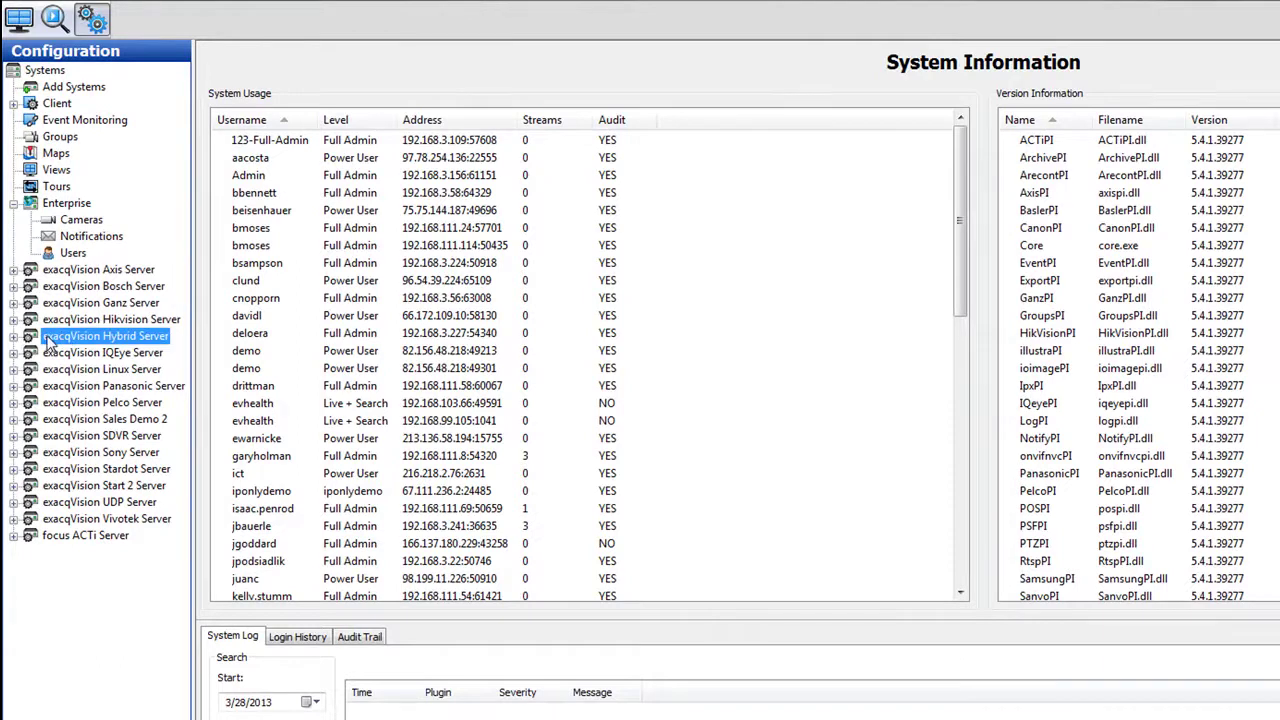
pyautogui.click(13, 336)
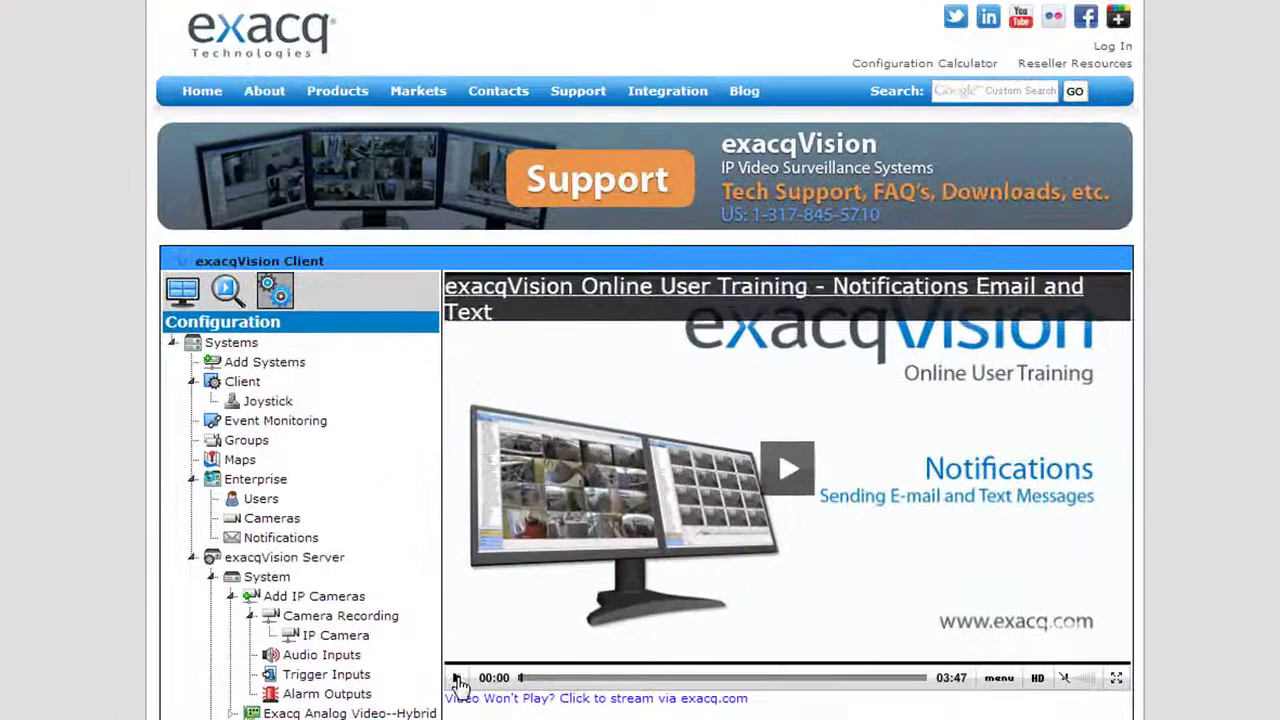
pyautogui.click(489, 575)
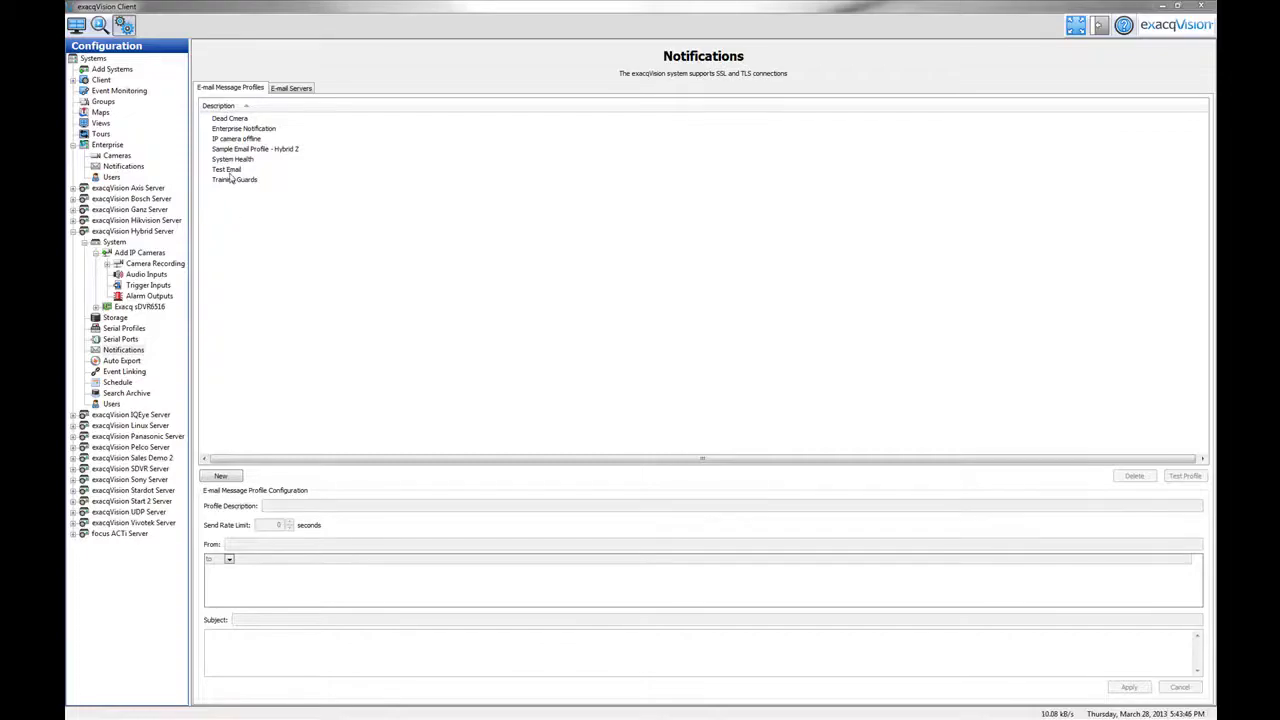
# - Check the e-mail servers list, then go to Enterprise > Notifications
pyautogui.click(297, 90)
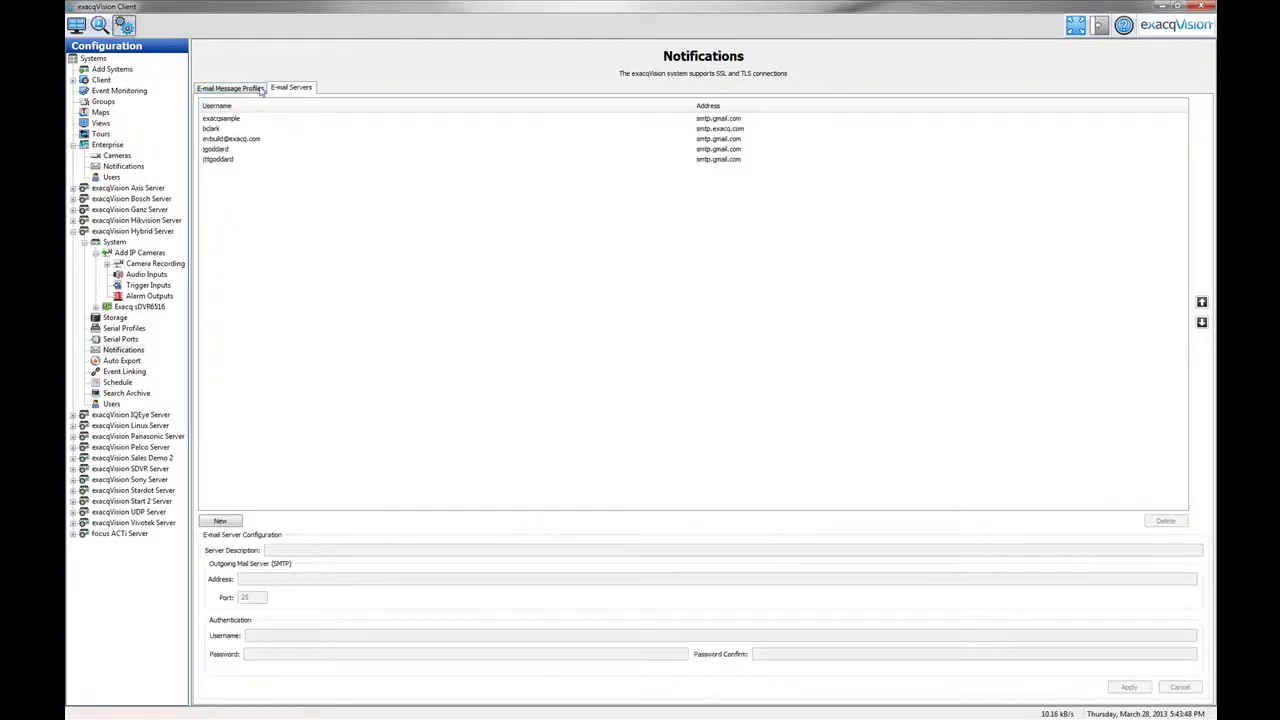
pyautogui.click(252, 90)
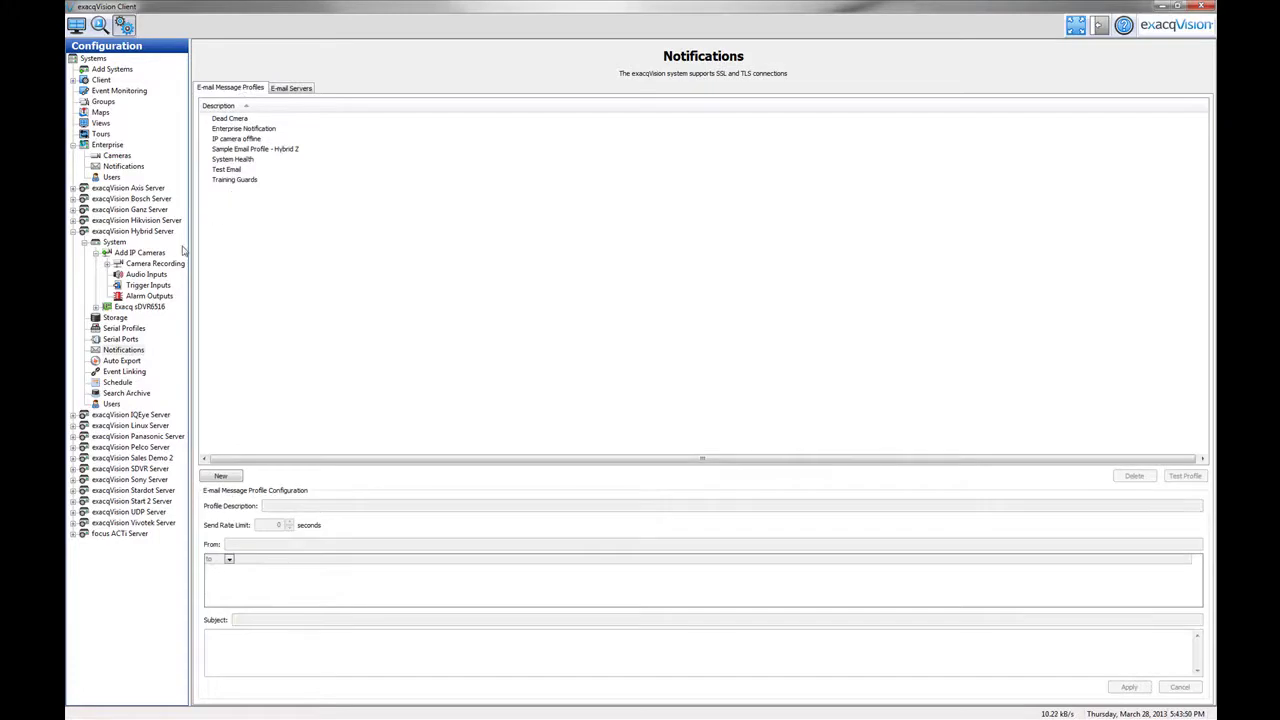
pyautogui.click(114, 168)
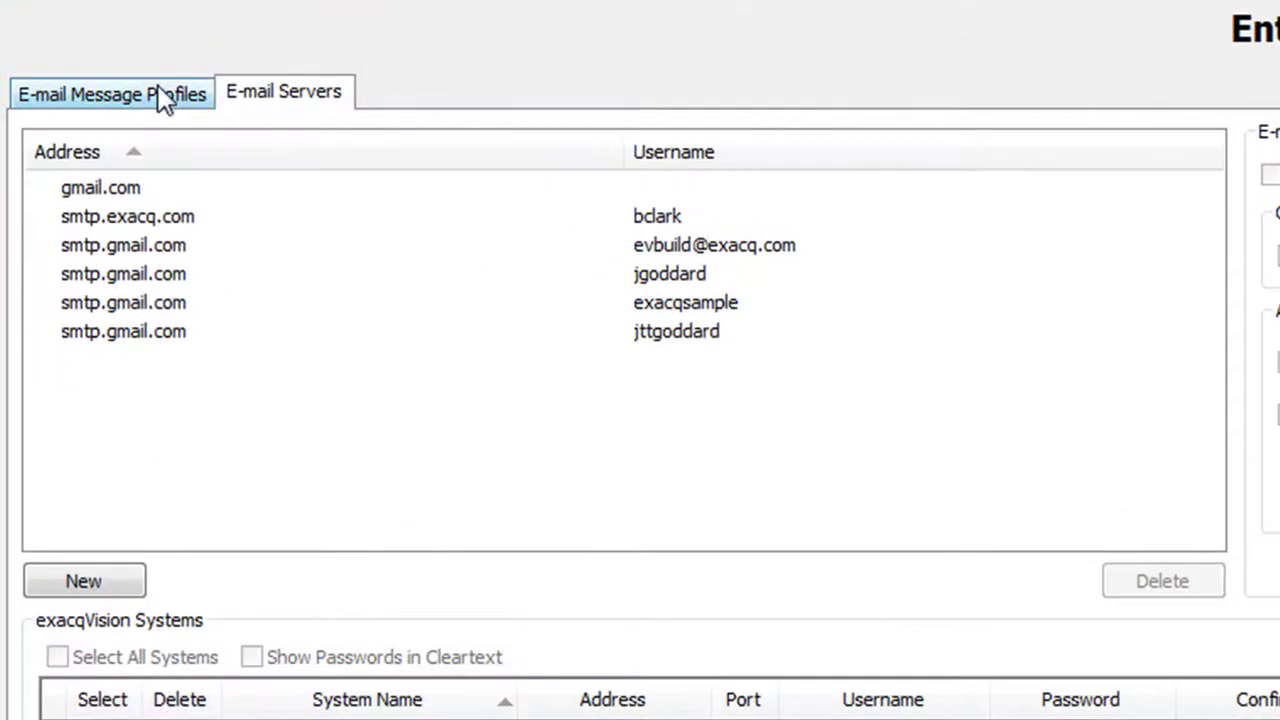
# - Show the enterprise e-mail message profiles and begin a new profile
pyautogui.click(162, 96)
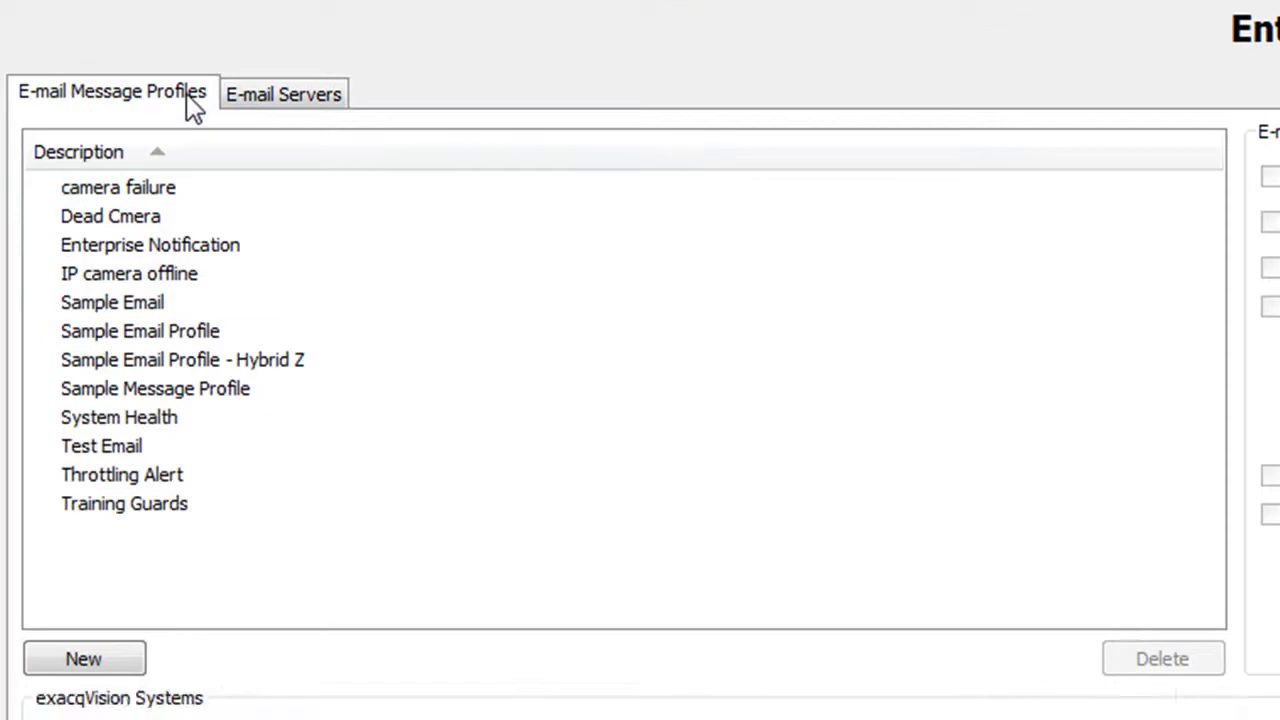
pyautogui.click(276, 100)
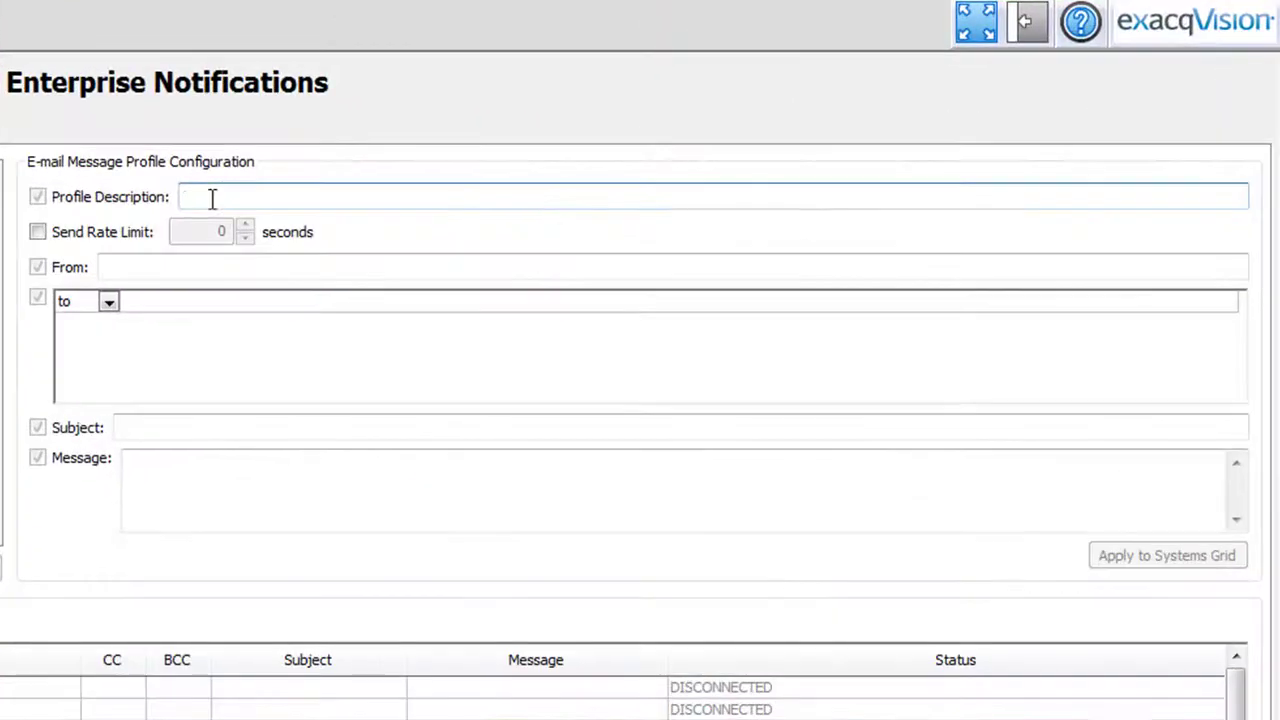
pyautogui.write('Security')
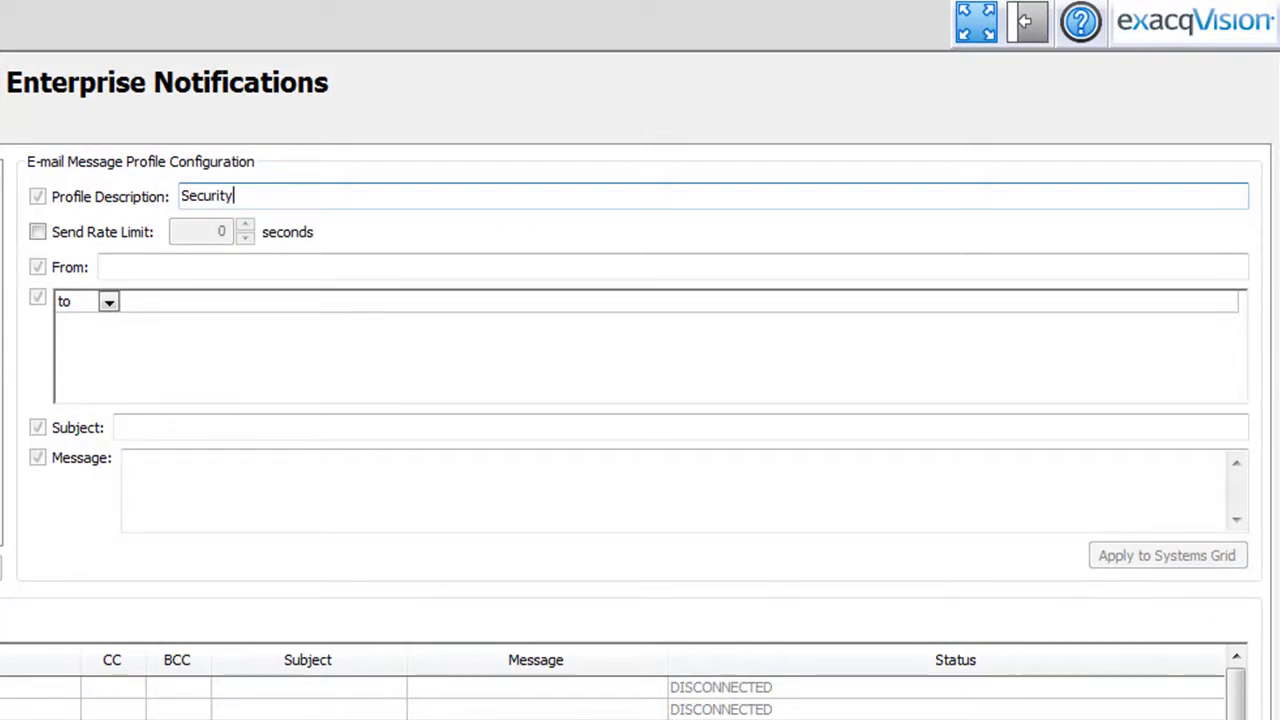
pyautogui.click(38, 236)
pyautogui.write('900')
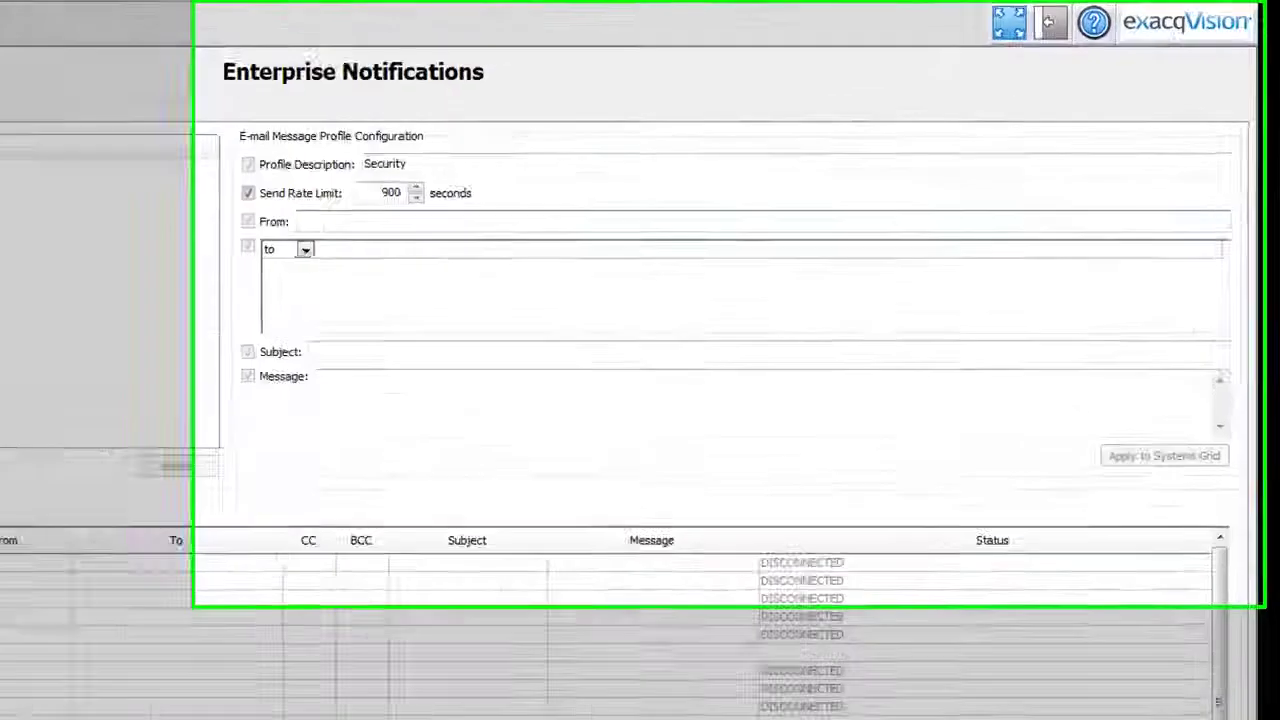
pyautogui.click(320, 221)
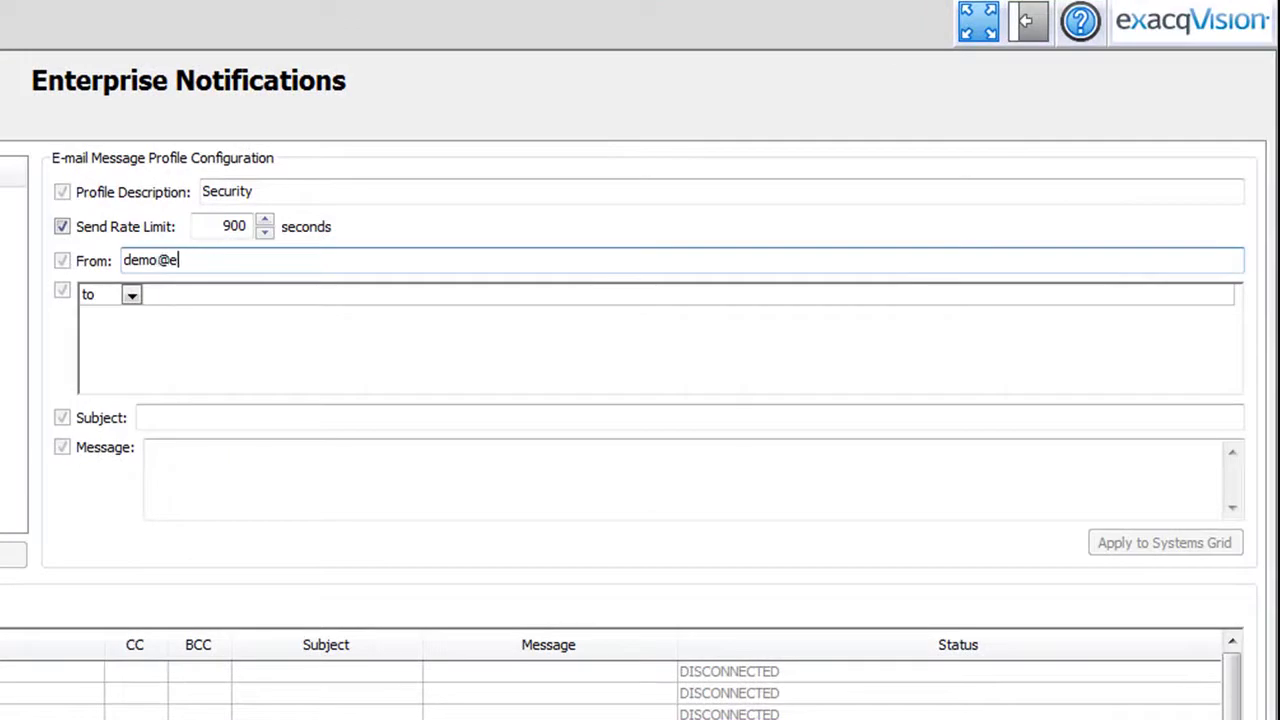
# - Add the two guard recipients, subject 'Security Alert' and message 'Check the lobby.'
pyautogui.click(166, 296)
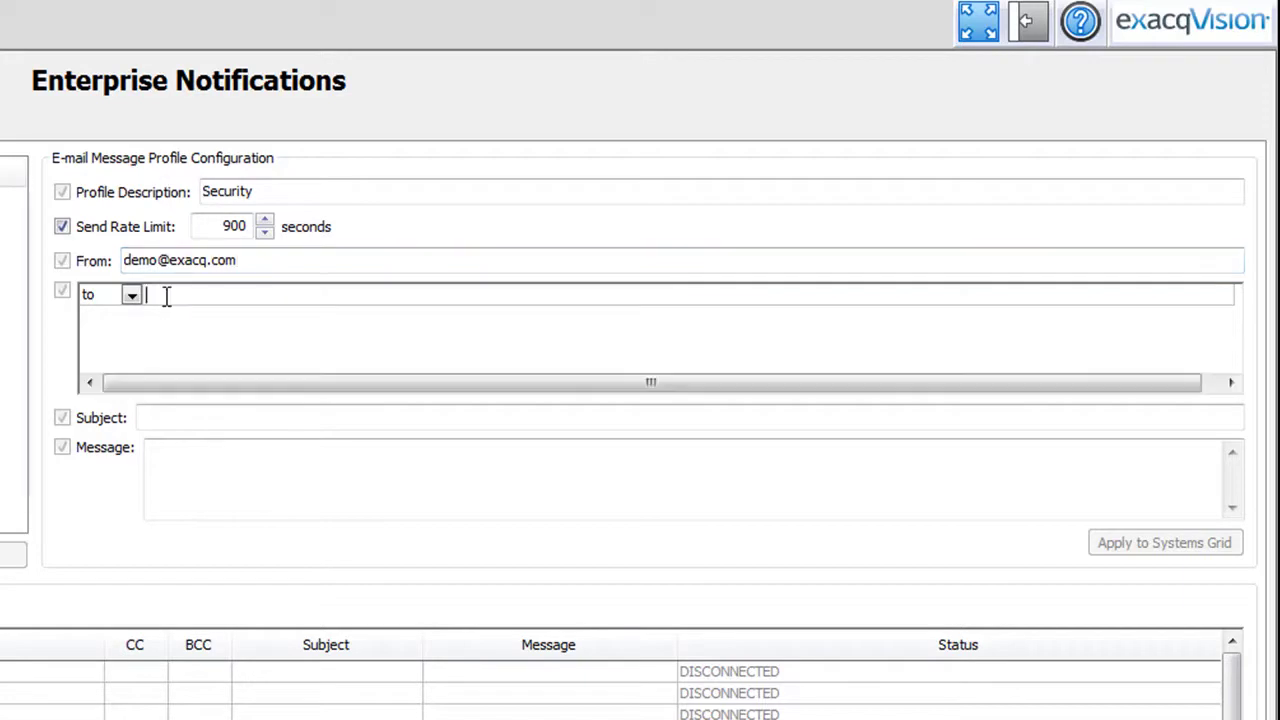
pyautogui.hotkey('ctrl', 'v')
pyautogui.click(199, 419)
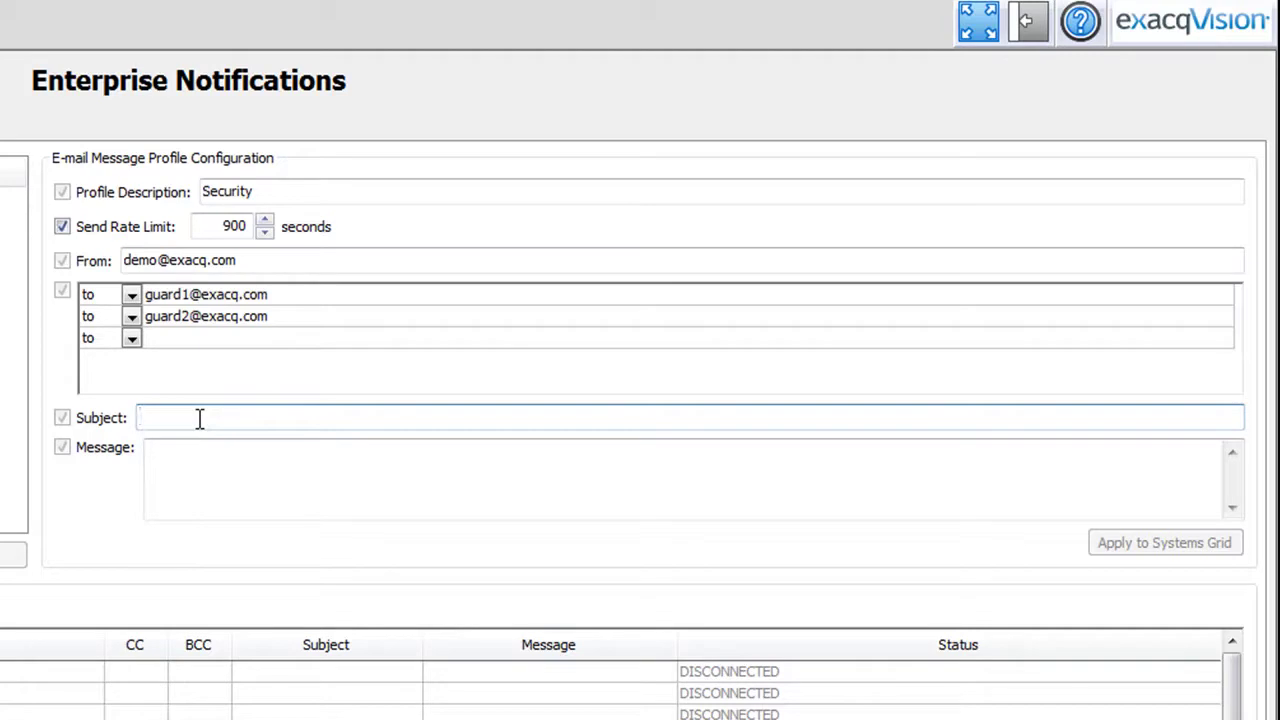
pyautogui.write('Security Alert')
pyautogui.click(210, 467)
pyautogui.write('Check the lobby.')
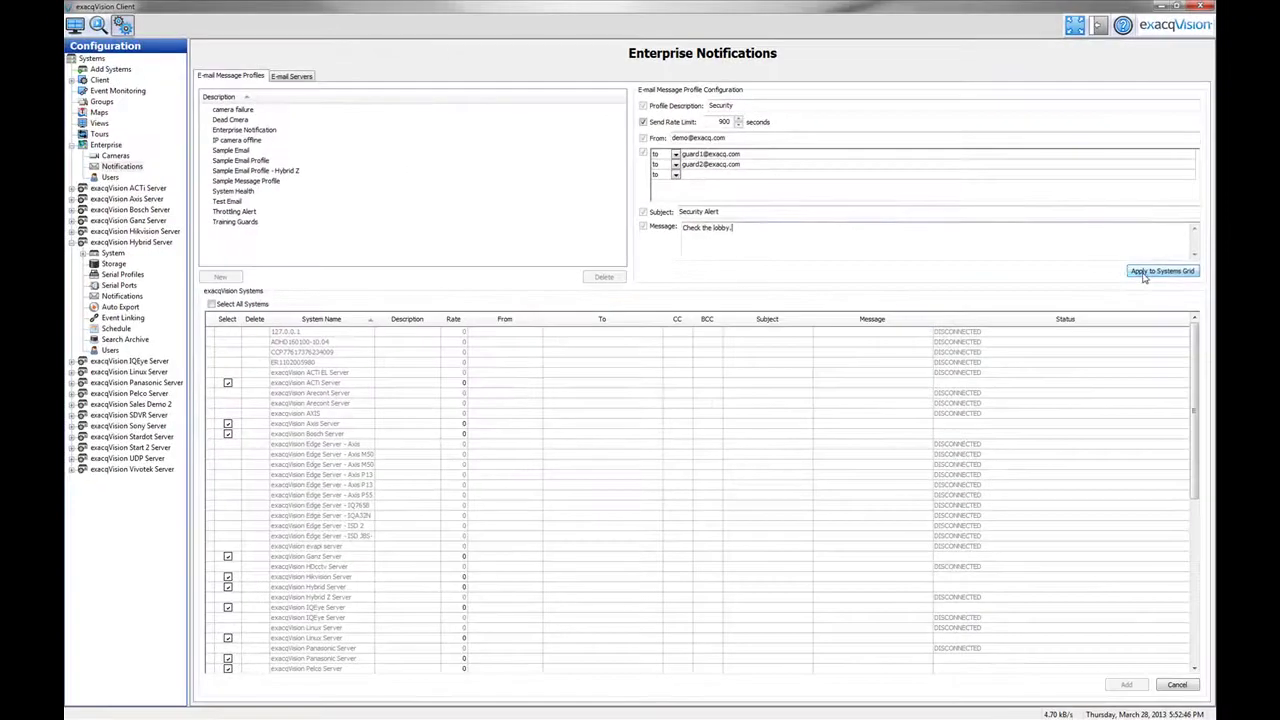
# - Apply the Security profile to all systems in the grid and save it
pyautogui.click(1145, 274)
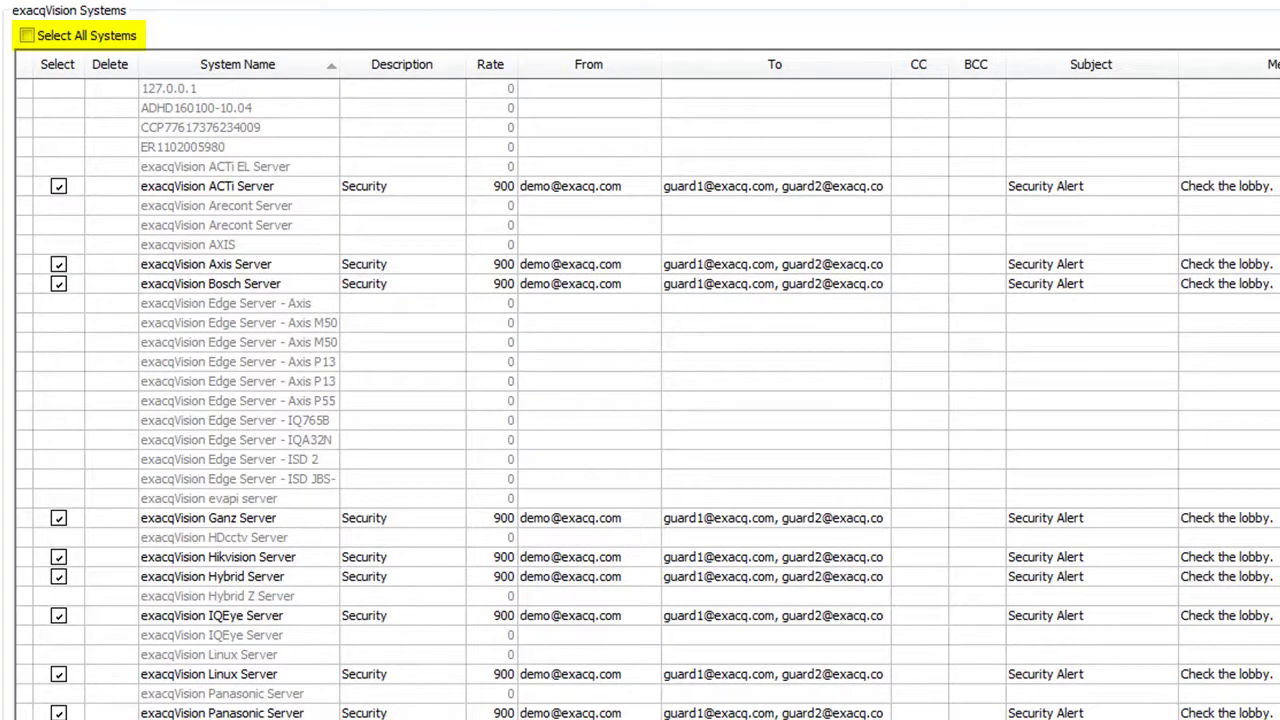
pyautogui.click(26, 36)
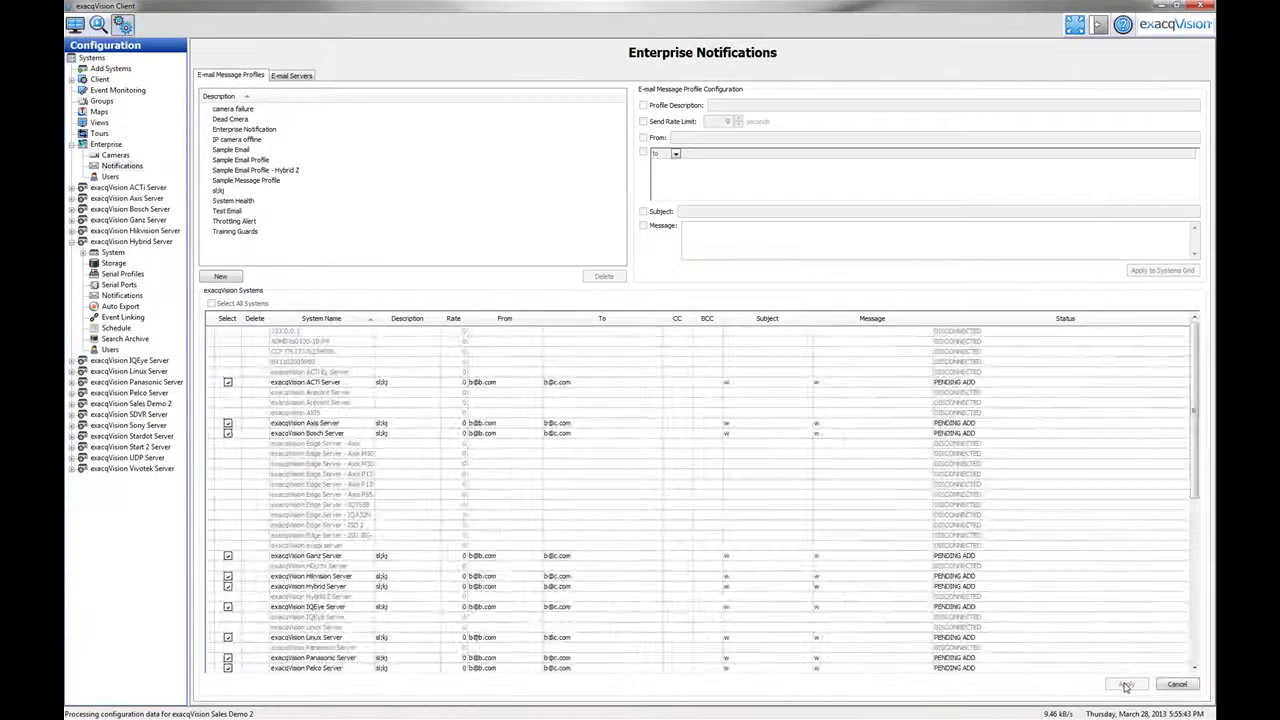
pyautogui.click(930, 668)
pyautogui.click(291, 75)
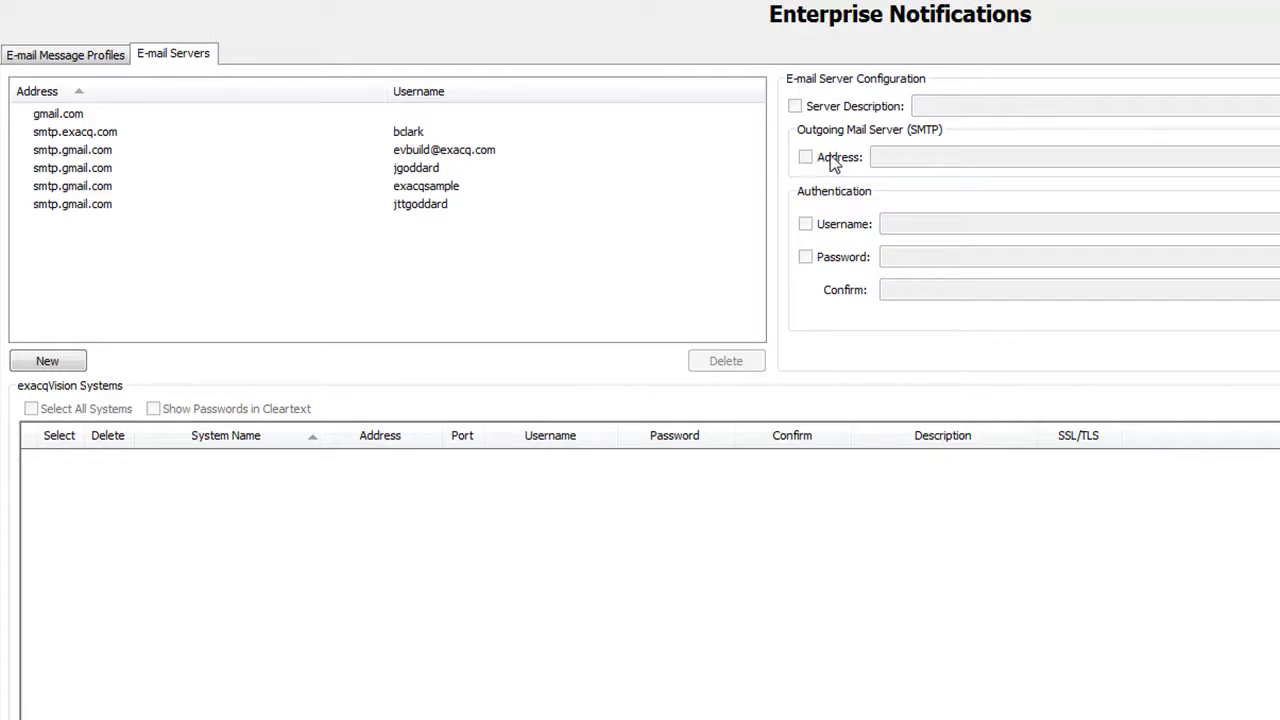
# - Create e-mail server 'Exacq Mail Server' with SMTP address smtp.exacq.com on port 25
pyautogui.click(66, 361)
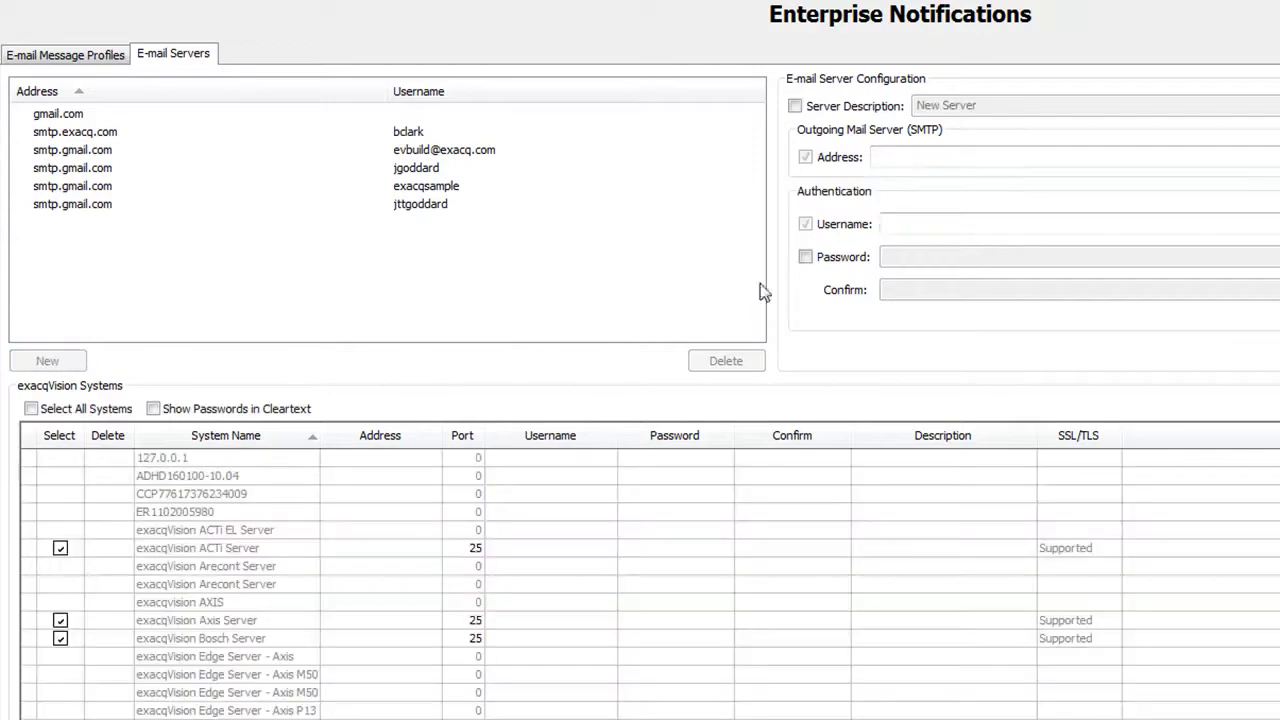
pyautogui.click(795, 106)
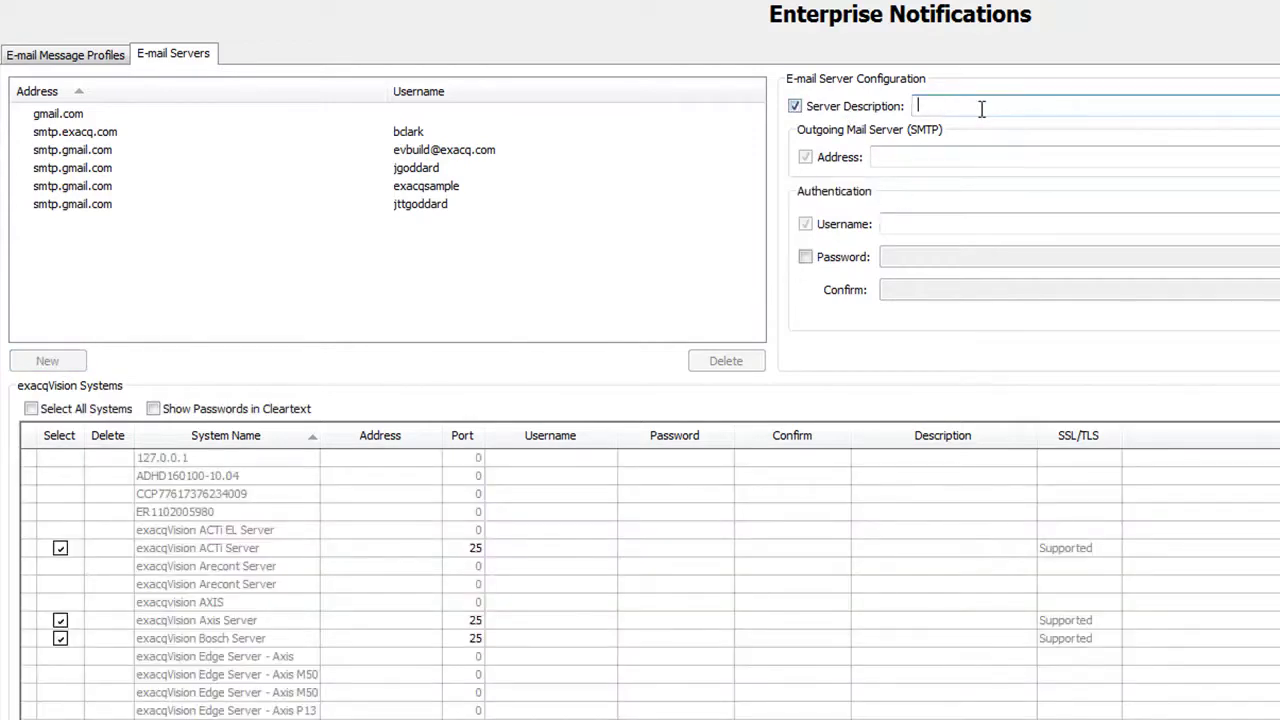
pyautogui.write('Exacq Mail Server')
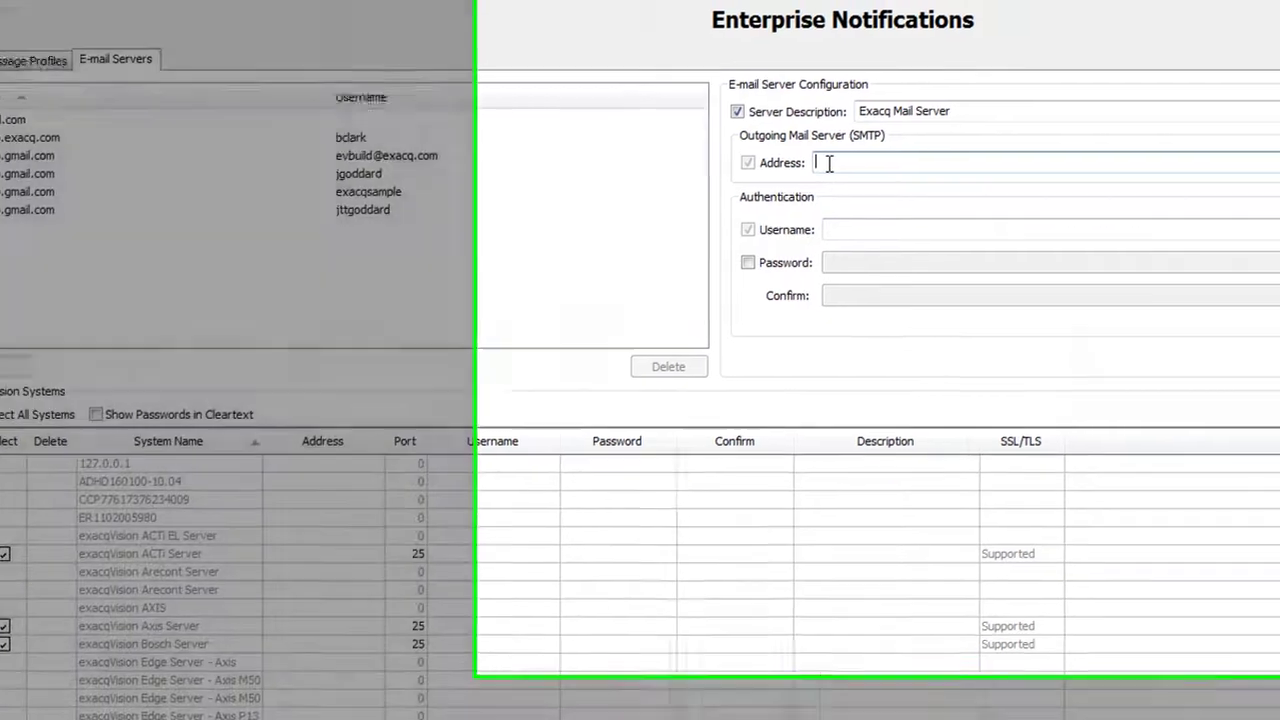
pyautogui.write('smtp.exacq.com')
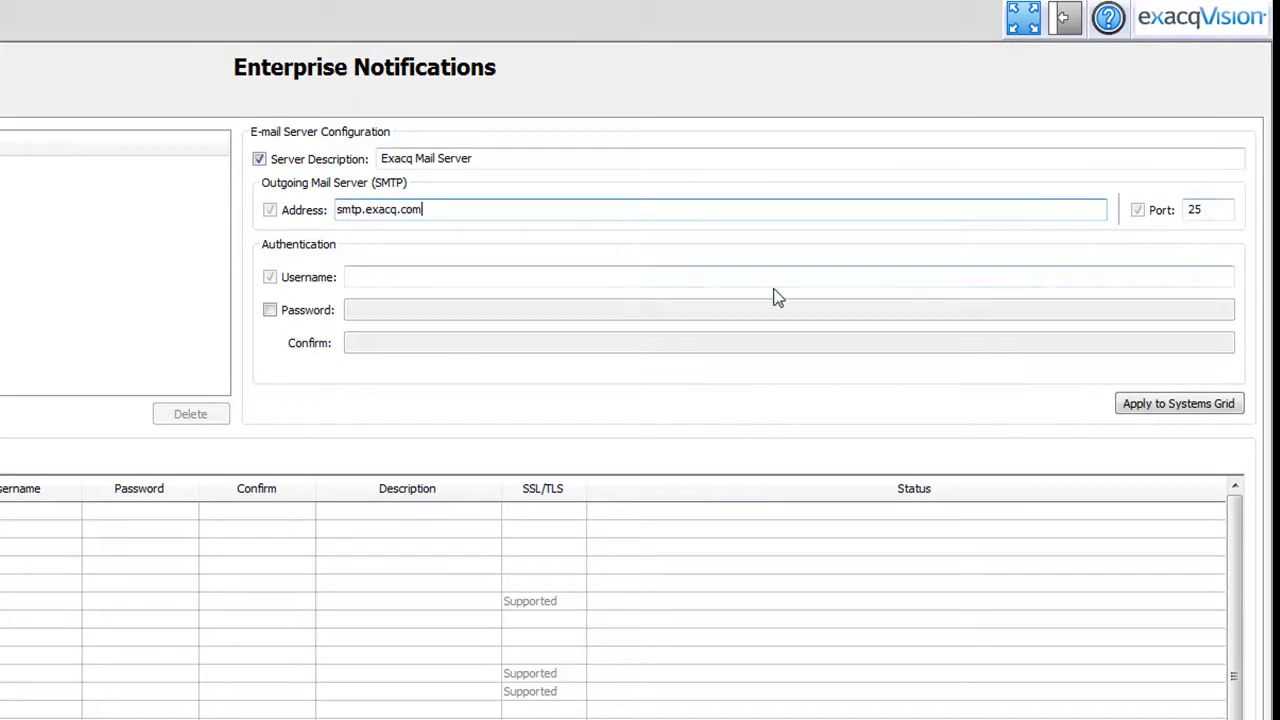
# - Enable a username and a confirmed password for Exacq Mail Server, then apply to the checked systems
pyautogui.click(270, 277)
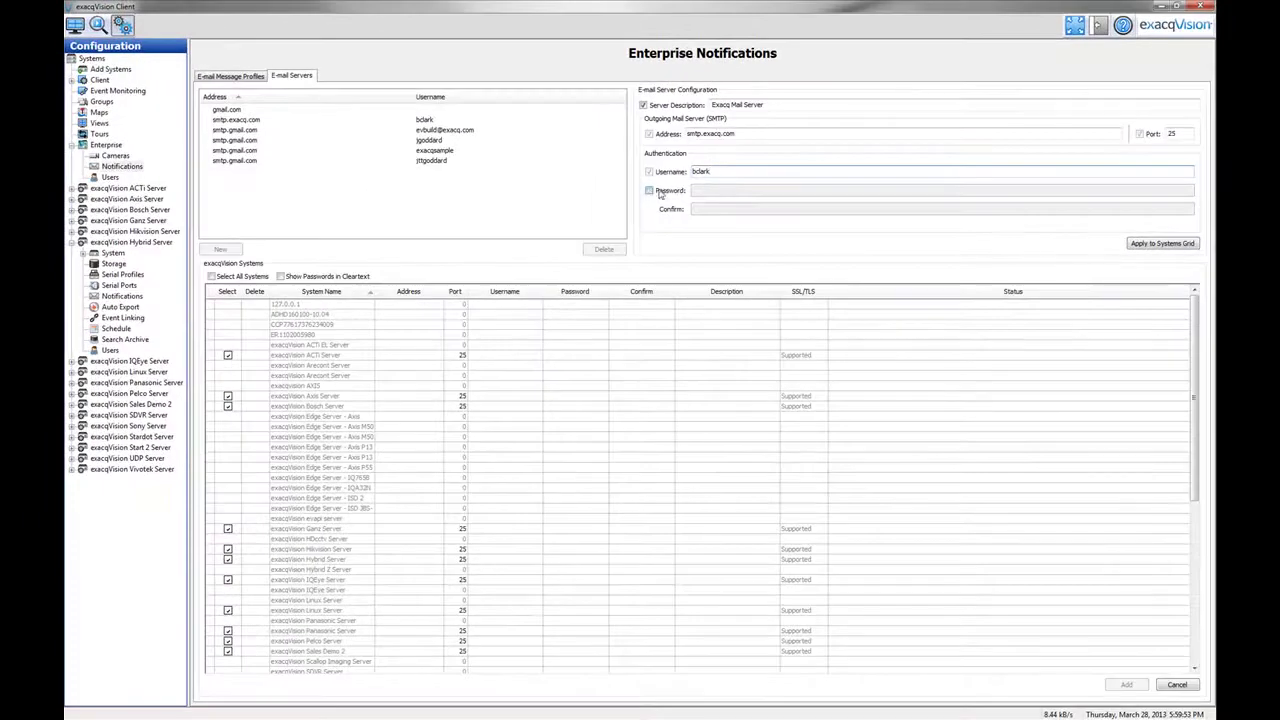
pyautogui.click(652, 191)
pyautogui.write('••••')
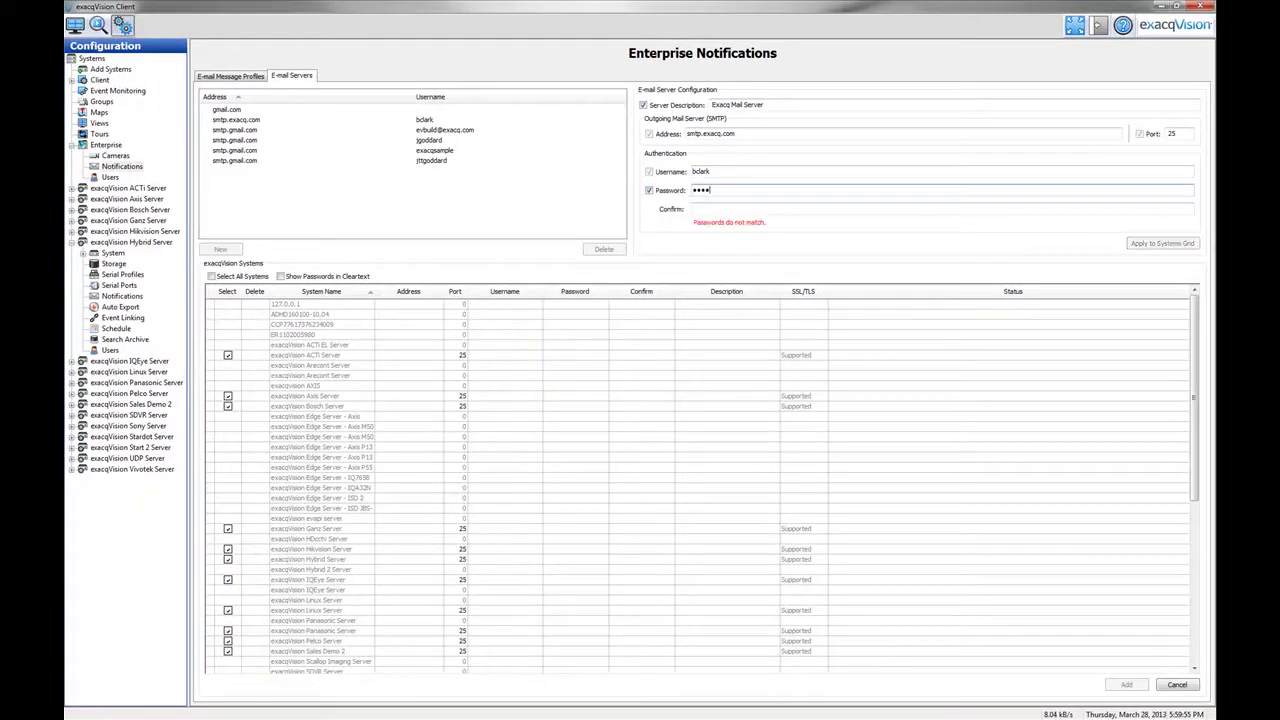
pyautogui.click(700, 209)
pyautogui.write('•••••')
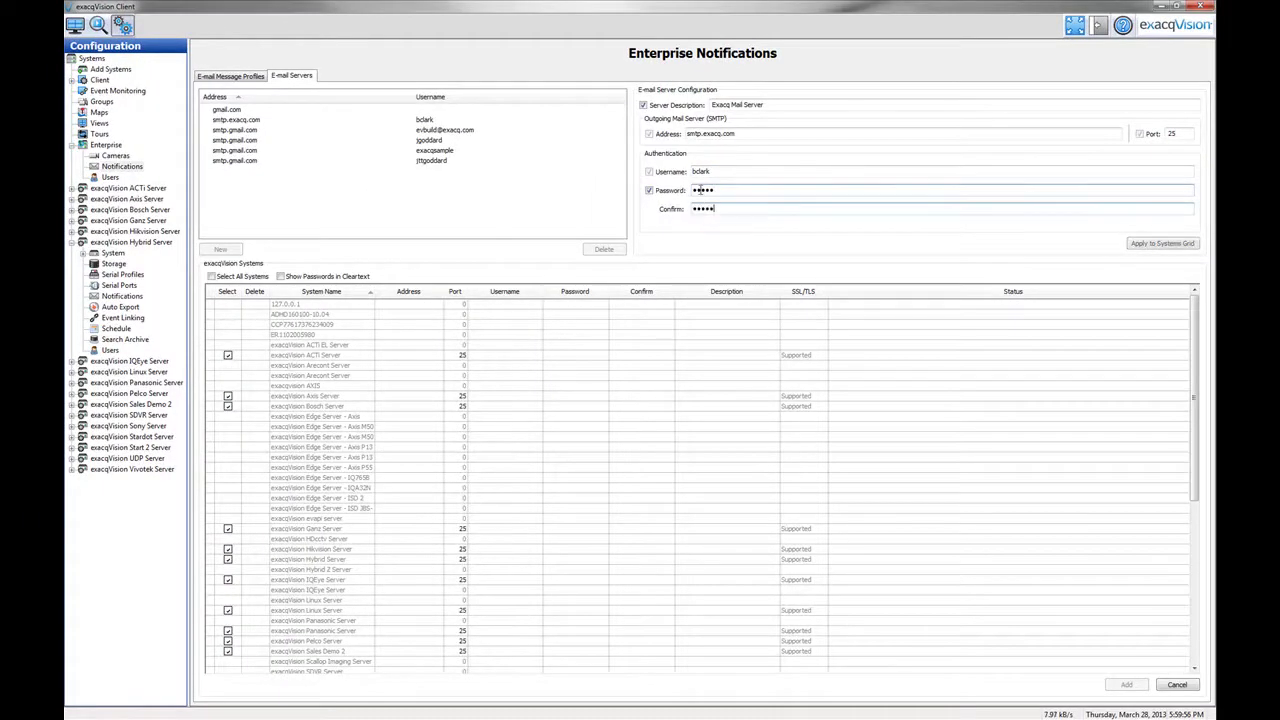
pyautogui.click(1142, 245)
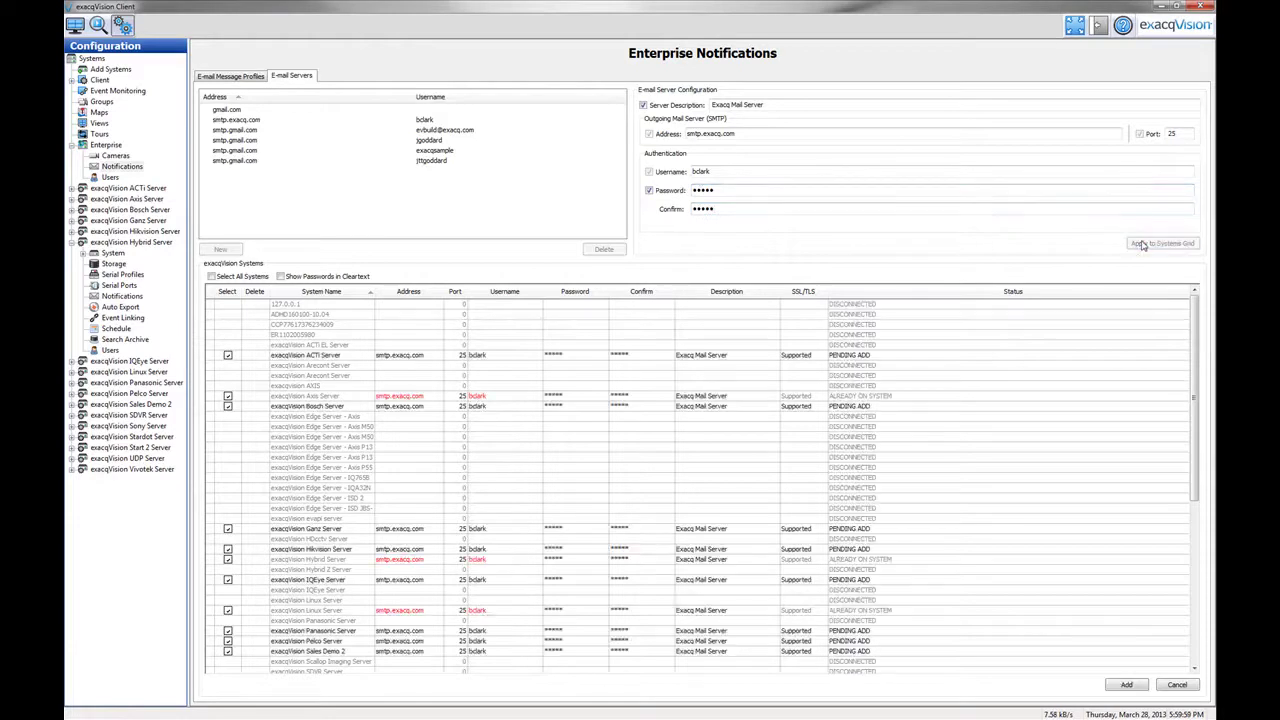